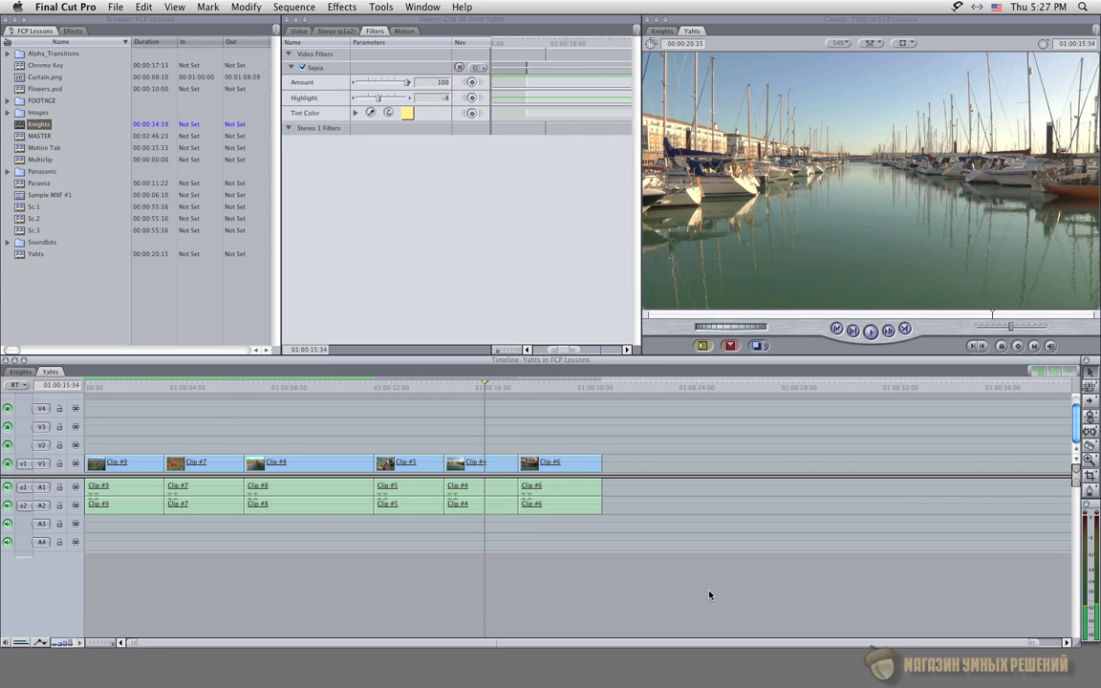
Step: Open Clip #6 from the timeline in the Viewer, show its filter settings and select the Sepia filter
left_click(542, 387)
left_click_drag(556, 389, 564, 387)
double_click(549, 472)
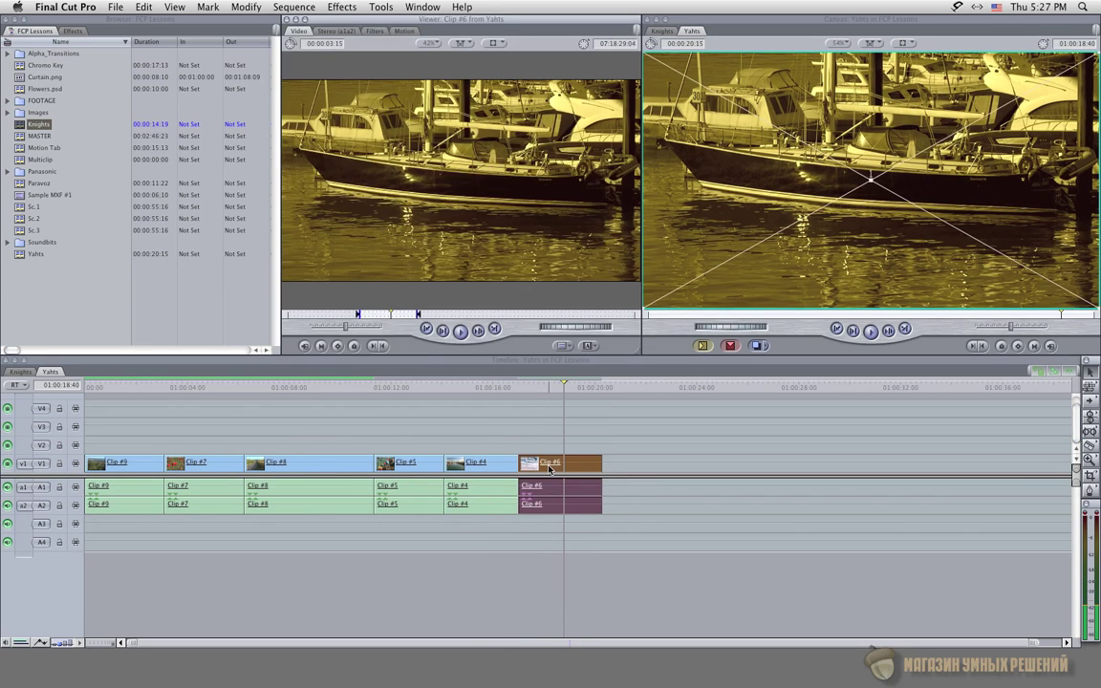
left_click(373, 31)
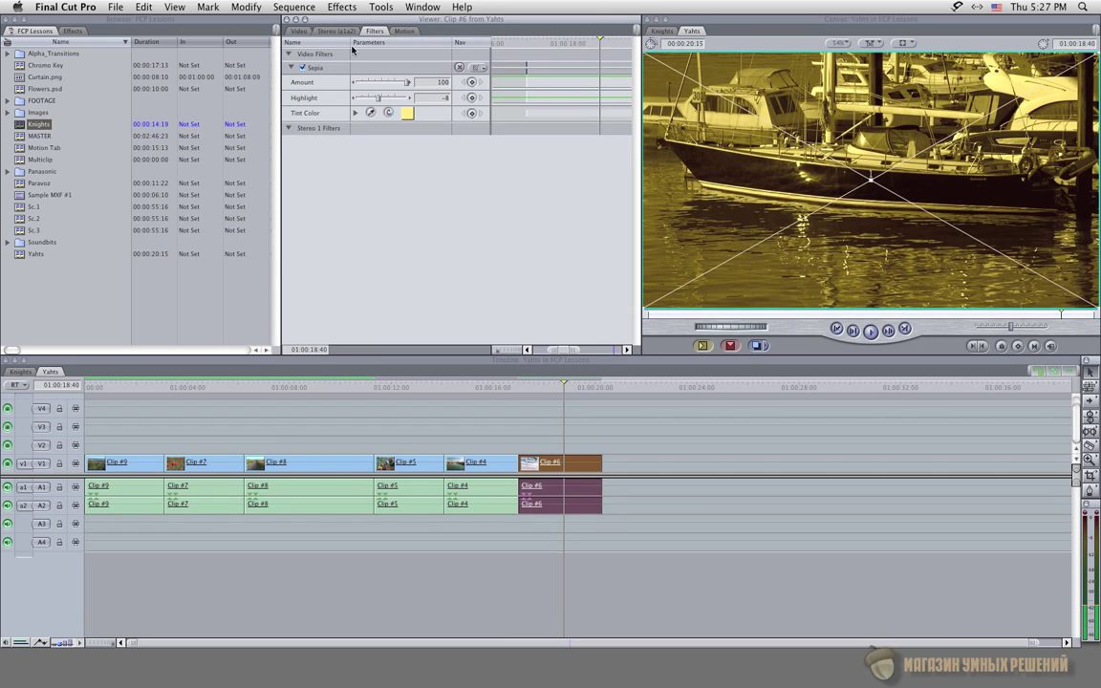
left_click(322, 70)
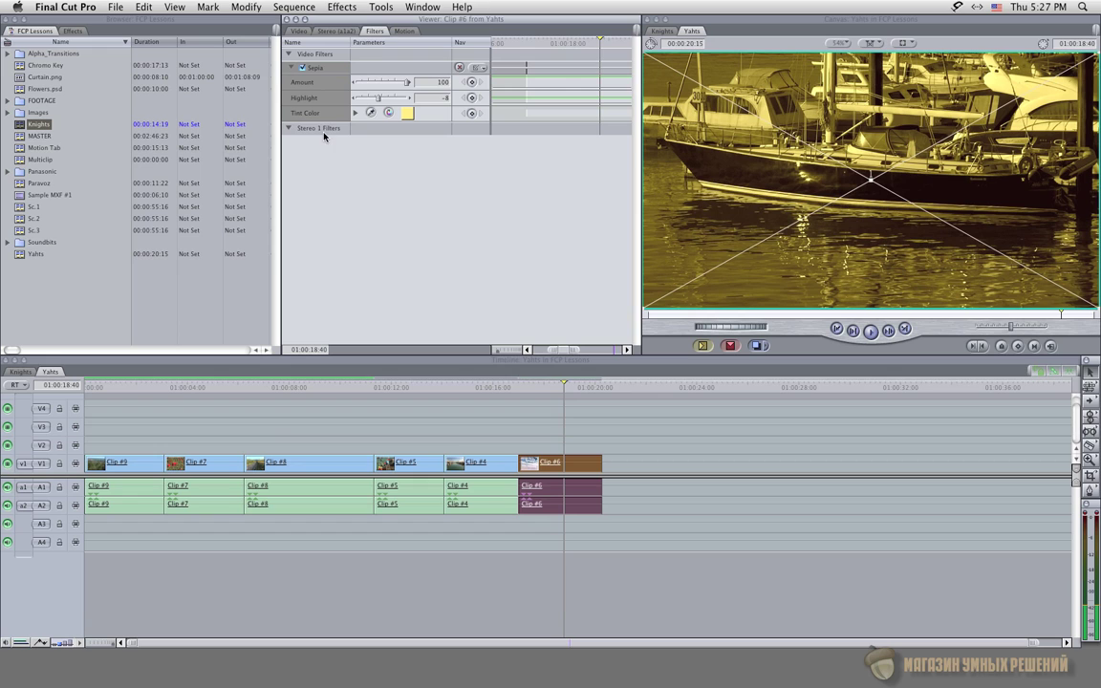
Step: Apply the Vignette video filter from the Stylize effects to Clip #6
left_click(74, 31)
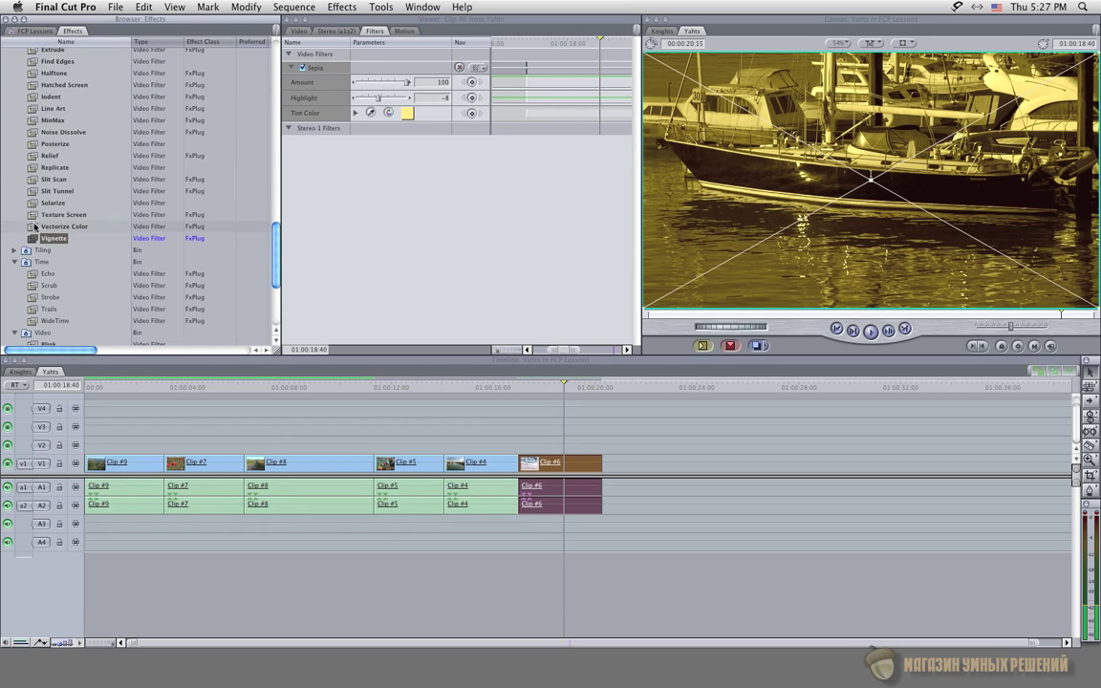
scroll(34, 226, "down", 3)
scroll(35, 225, "up", 1)
left_click_drag(54, 211, 549, 463)
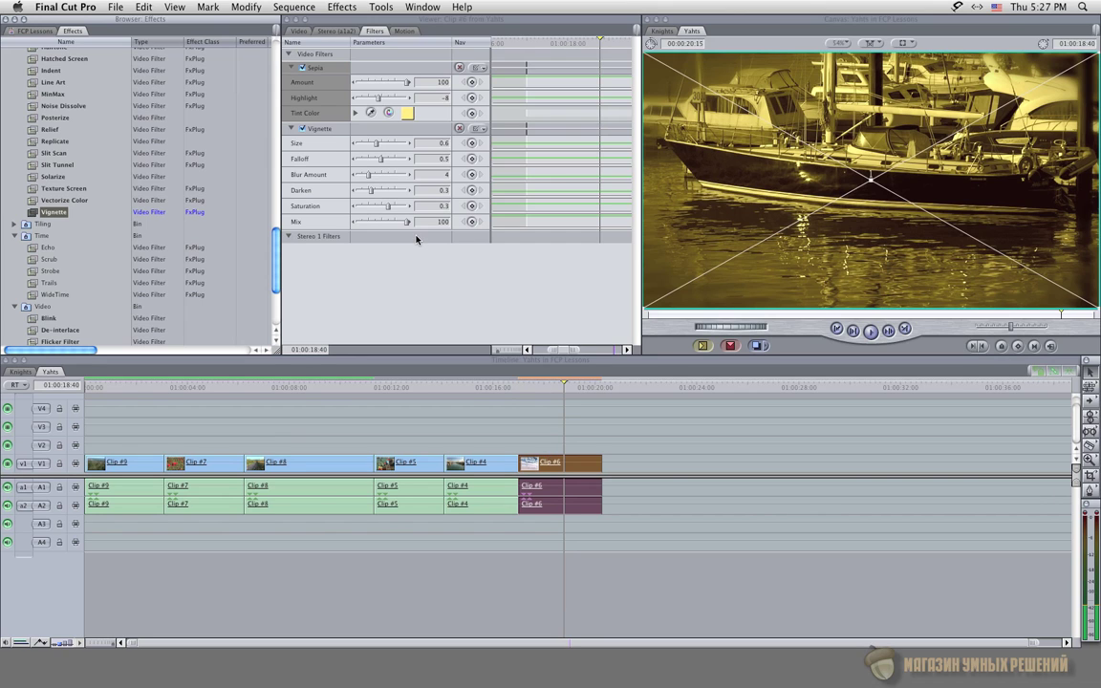
Step: Set the Vignette filter's Blur Amount to 1 and preview the result along Clip #6
left_click(369, 179)
left_click_drag(369, 179, 360, 179)
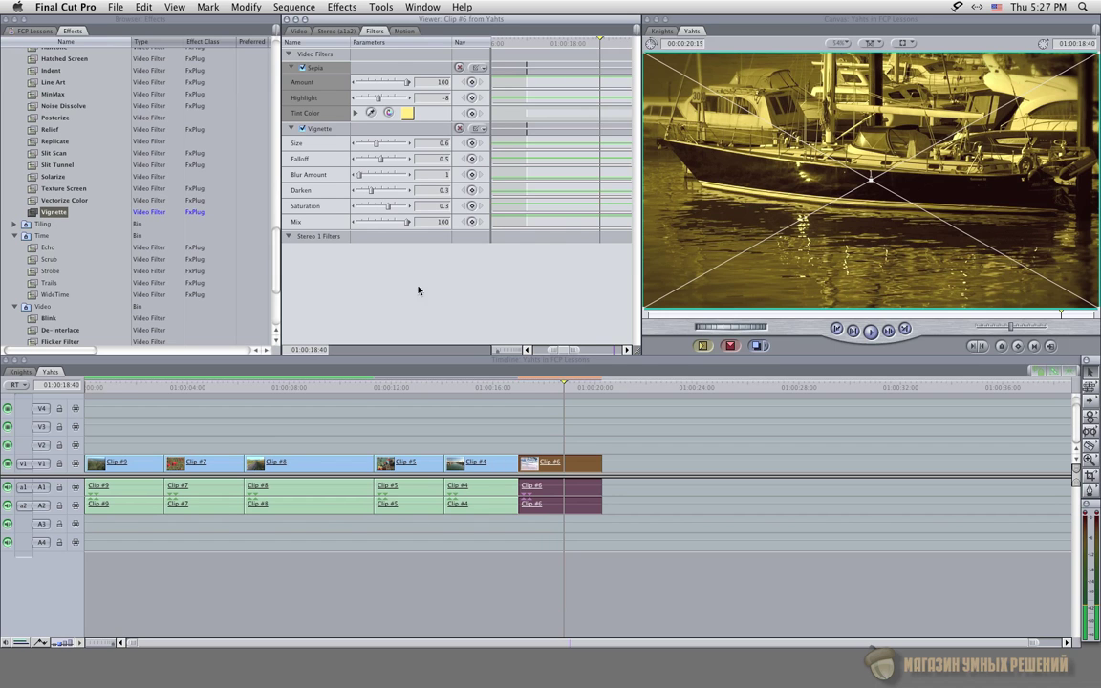
left_click(536, 387)
mouse_move(536, 387)
left_mouse_down()
mouse_move(575, 387)
mouse_move(555, 387)
left_mouse_up()
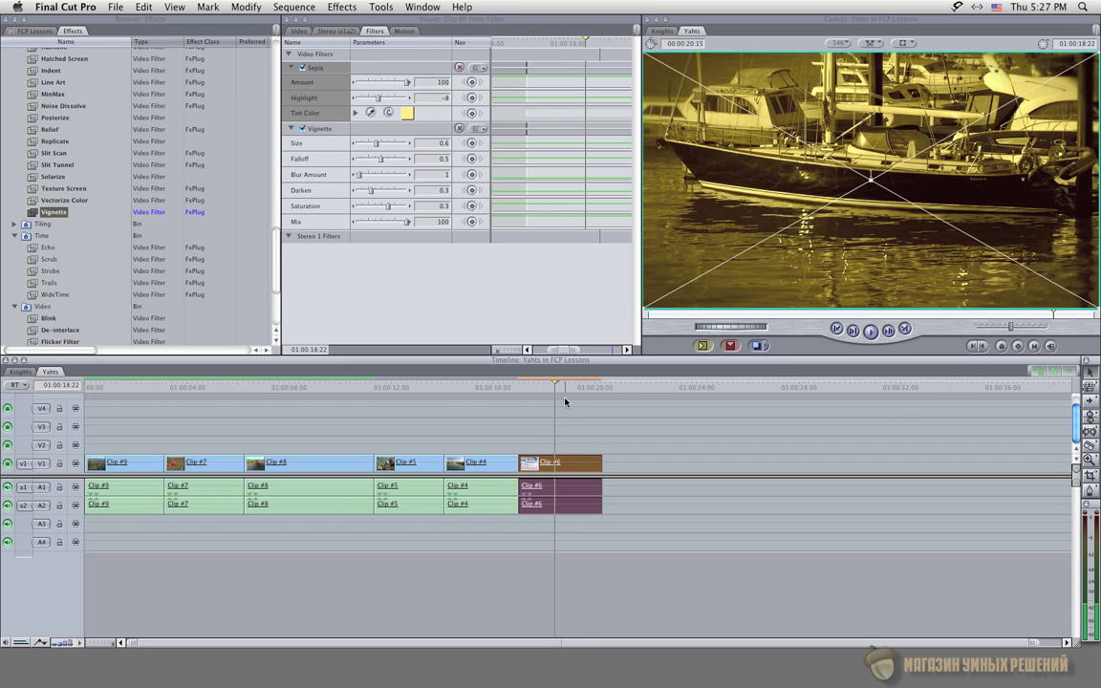
Step: Copy Clip #6 together with its attributes, placing the playhead over Clip #4
left_click(471, 387)
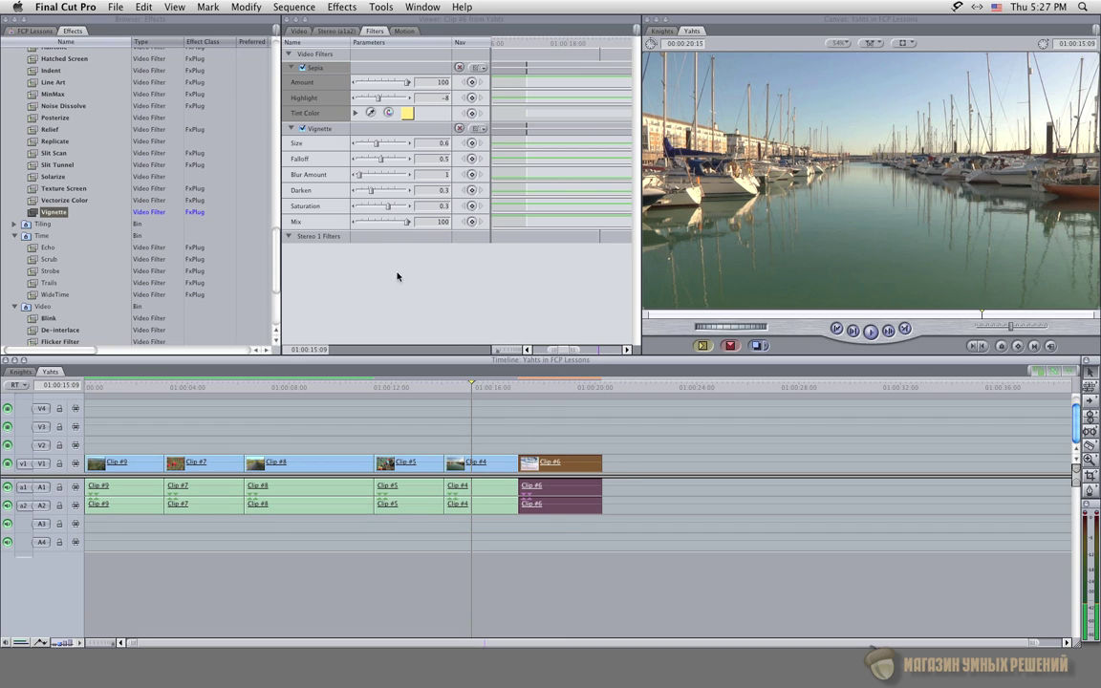
left_click(140, 7)
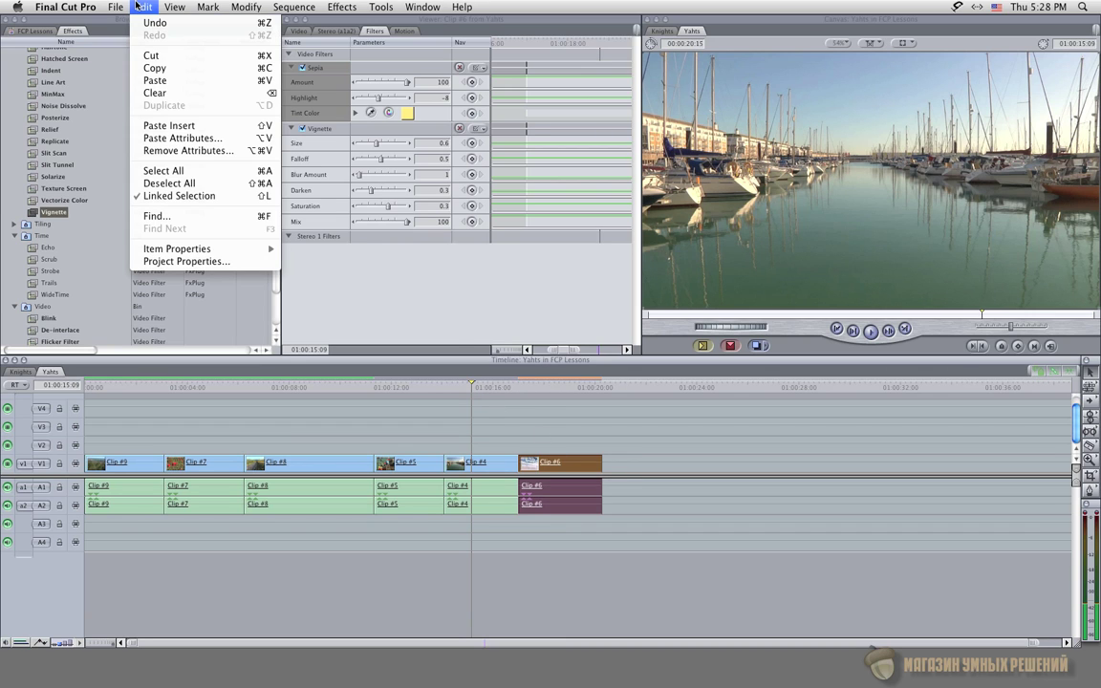
left_click(176, 69)
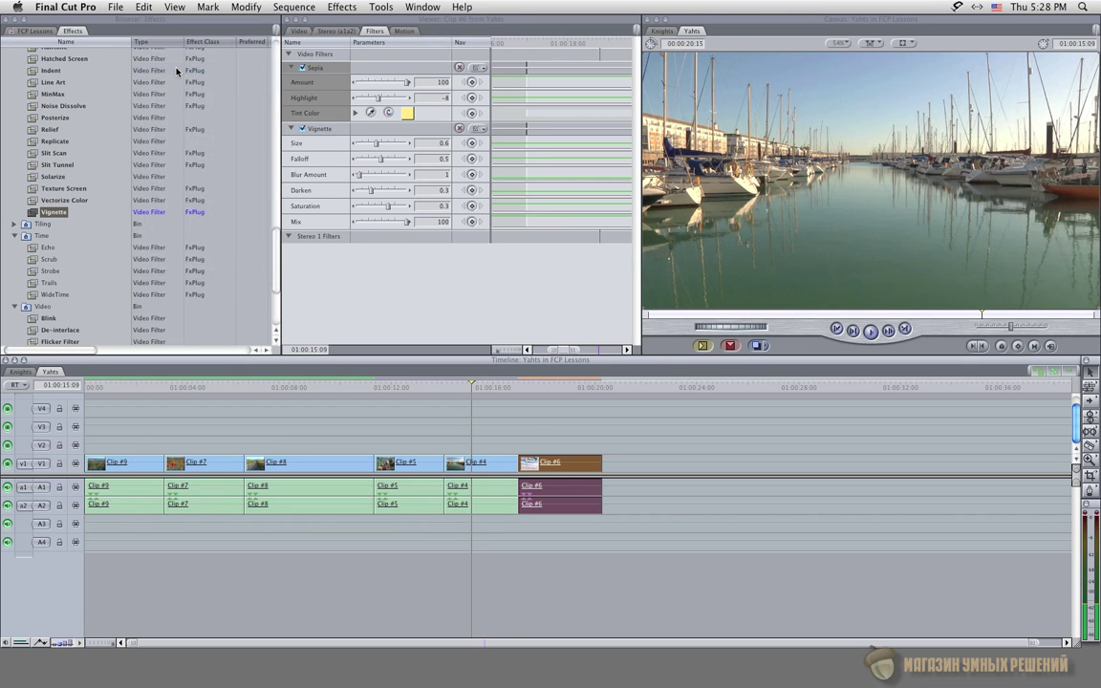
Step: Paste only the Filters attribute from Clip #6 onto Clip #4 and preview the result
left_click(460, 388)
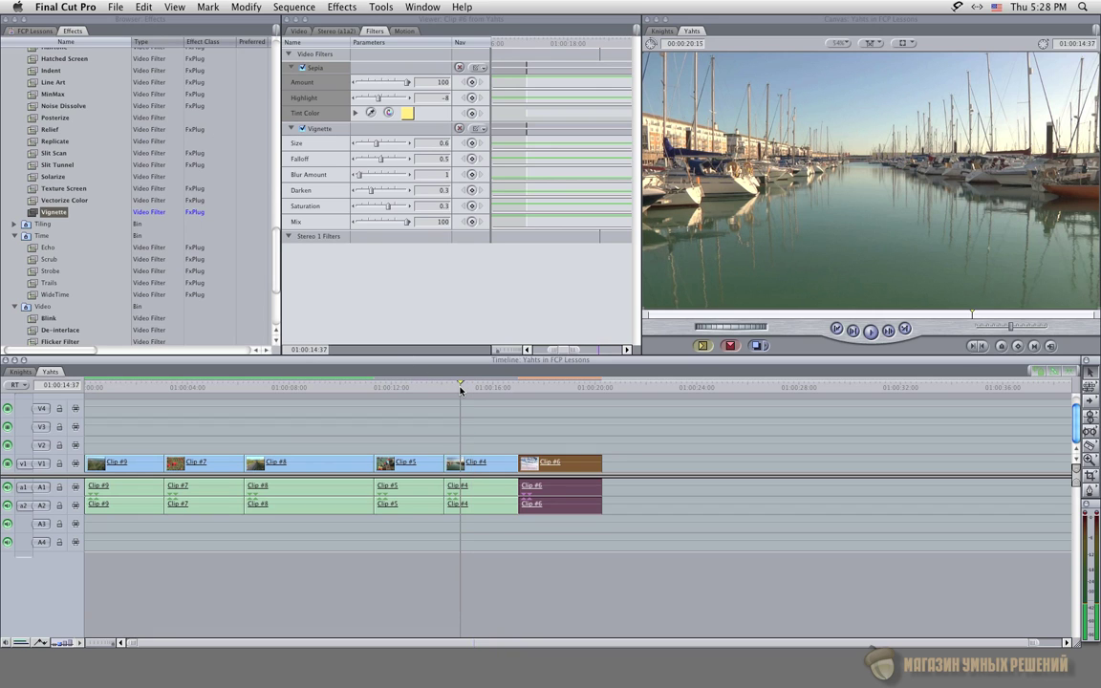
left_click(474, 465)
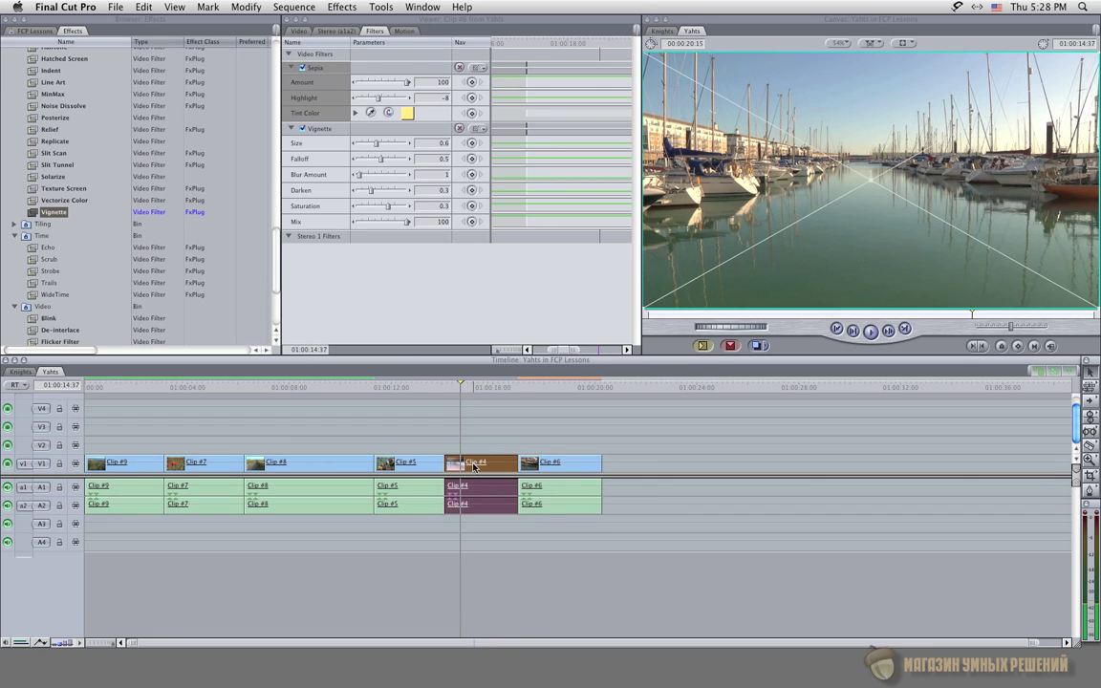
right_click(474, 466)
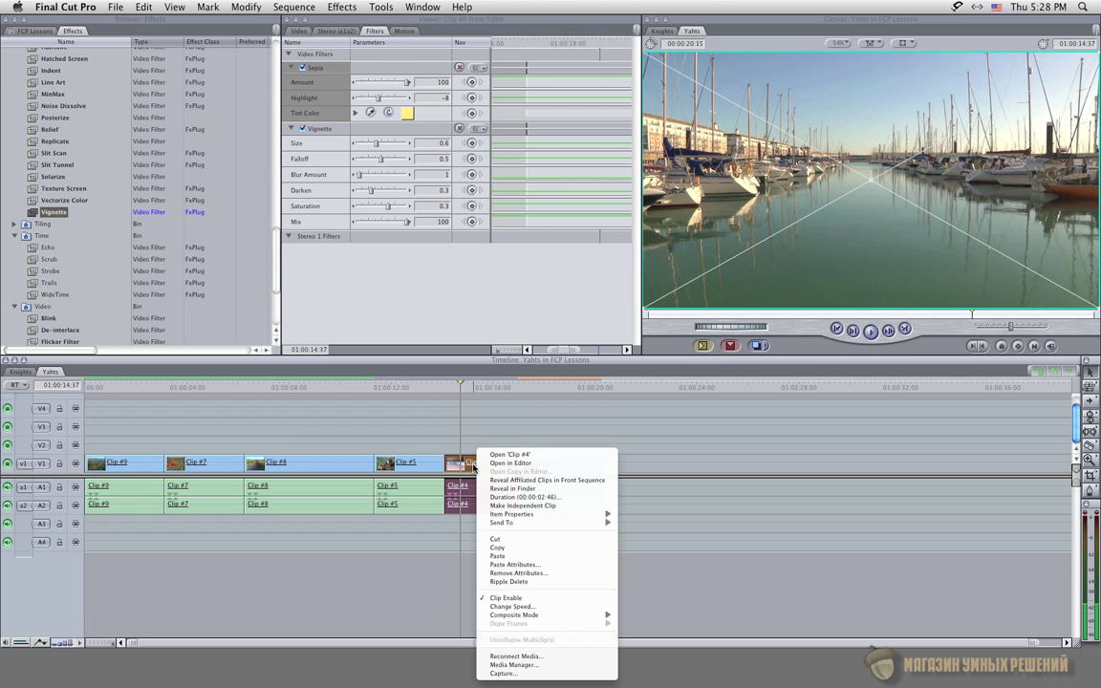
left_click(525, 566)
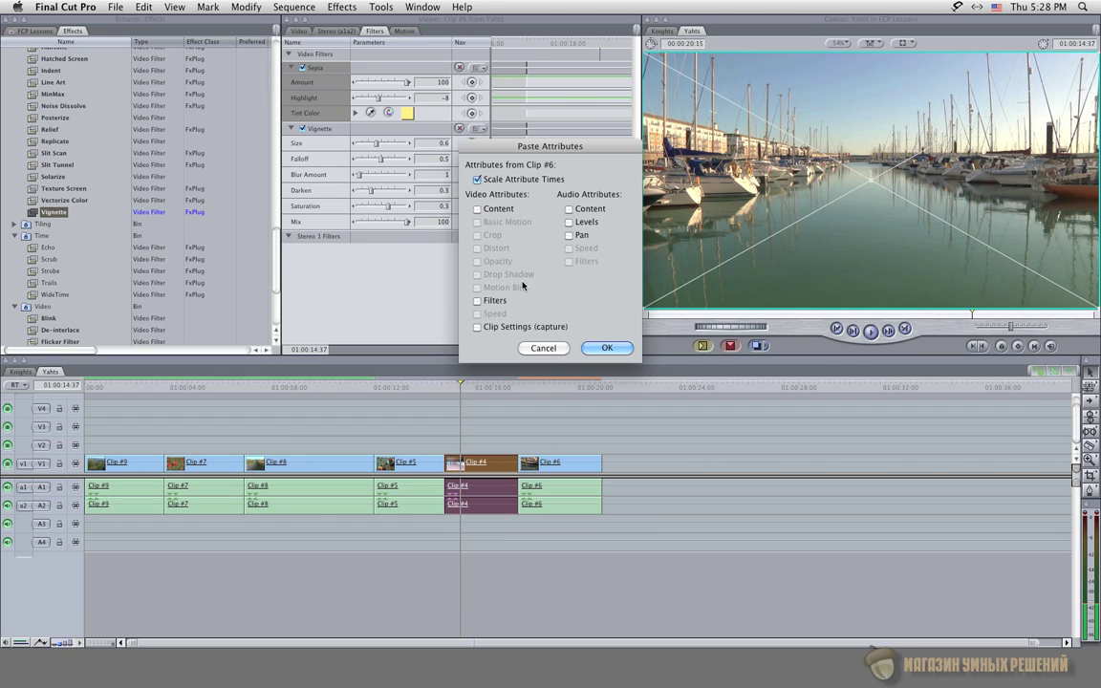
left_click(477, 301)
left_click(604, 347)
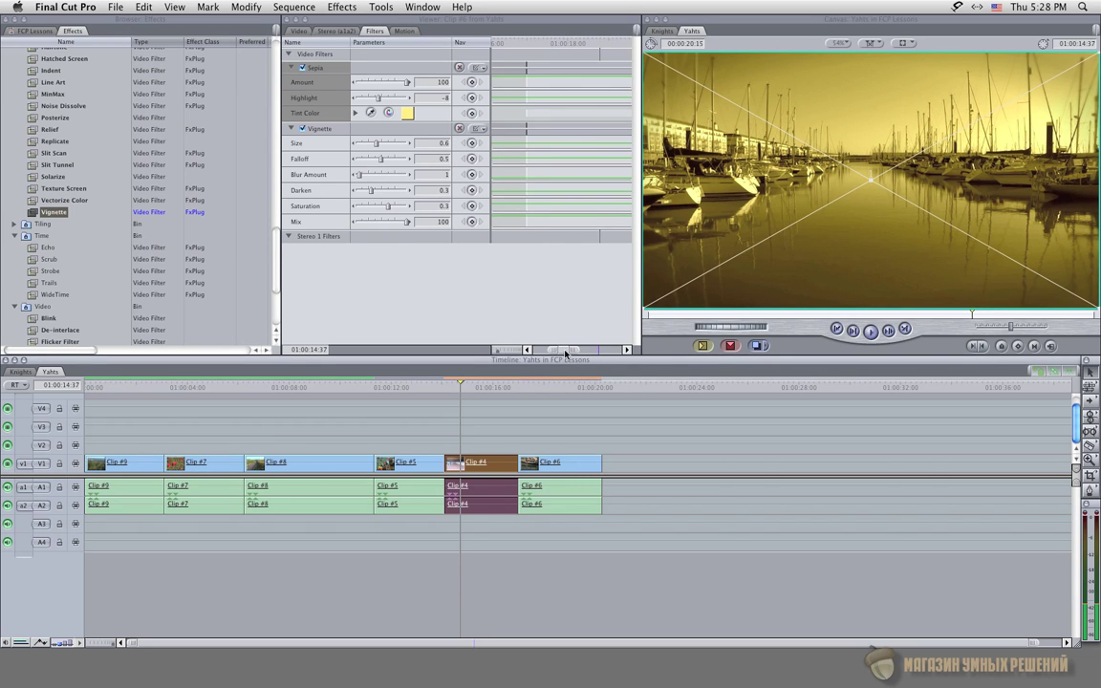
left_click_drag(421, 387, 485, 385)
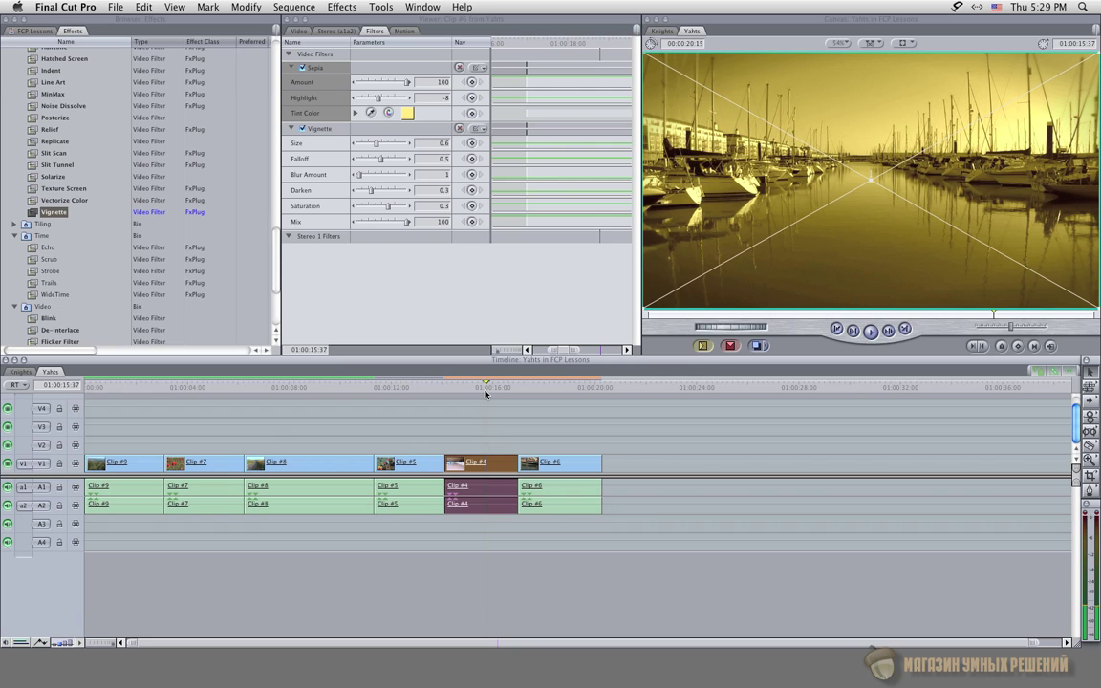
Step: Save Clip #6's Sepia and Vignette filters as a favorite effect and inspect the saved filter bin's contents in Favorites
left_click(348, 11)
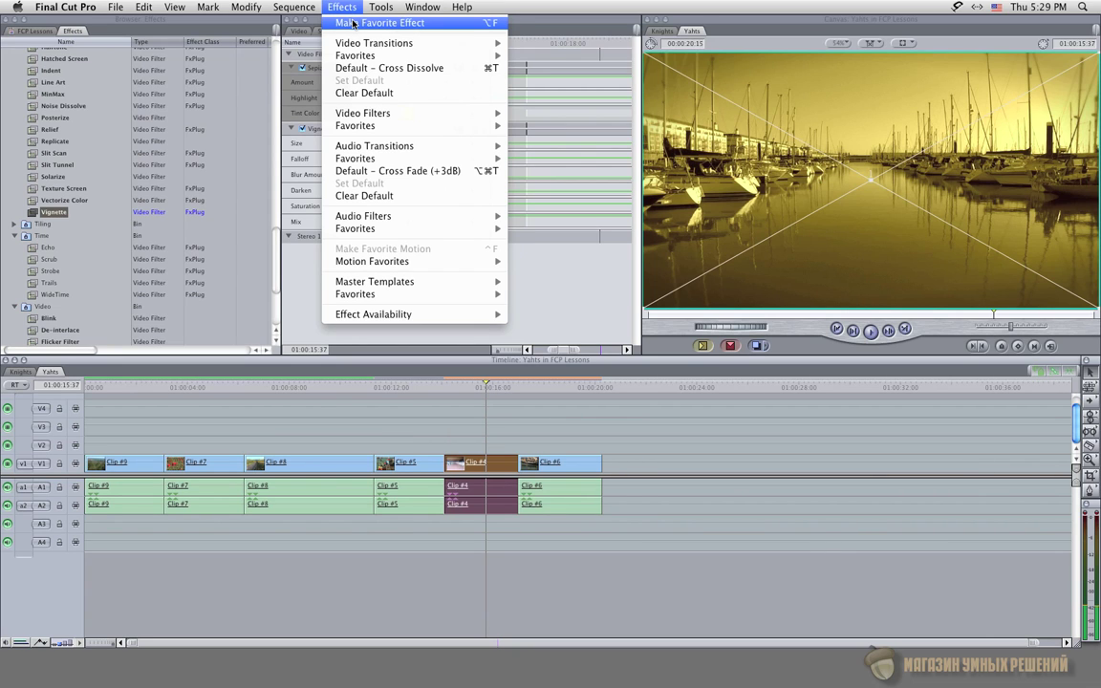
left_click(353, 22)
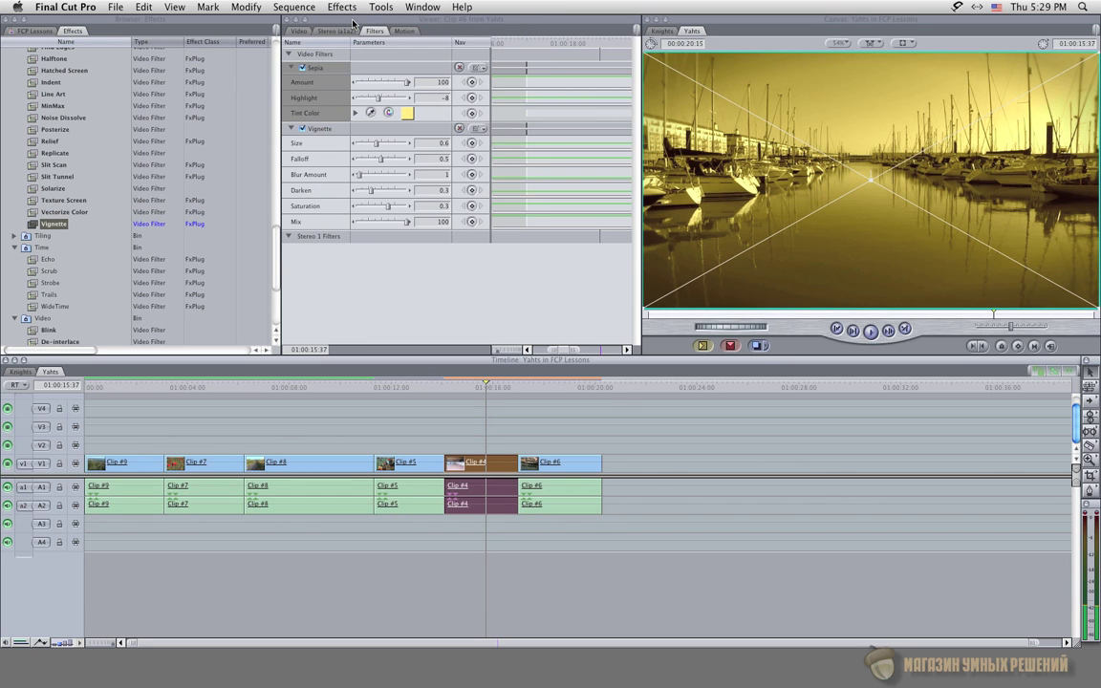
scroll(83, 120, "up", 10)
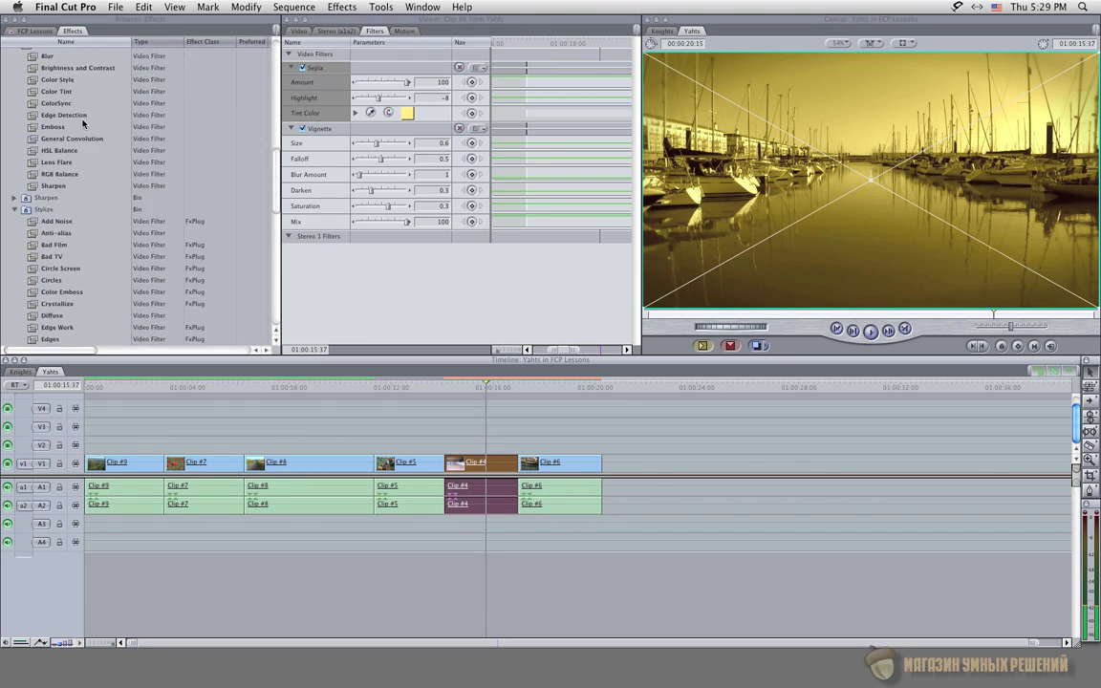
scroll(82, 122, "up", 6)
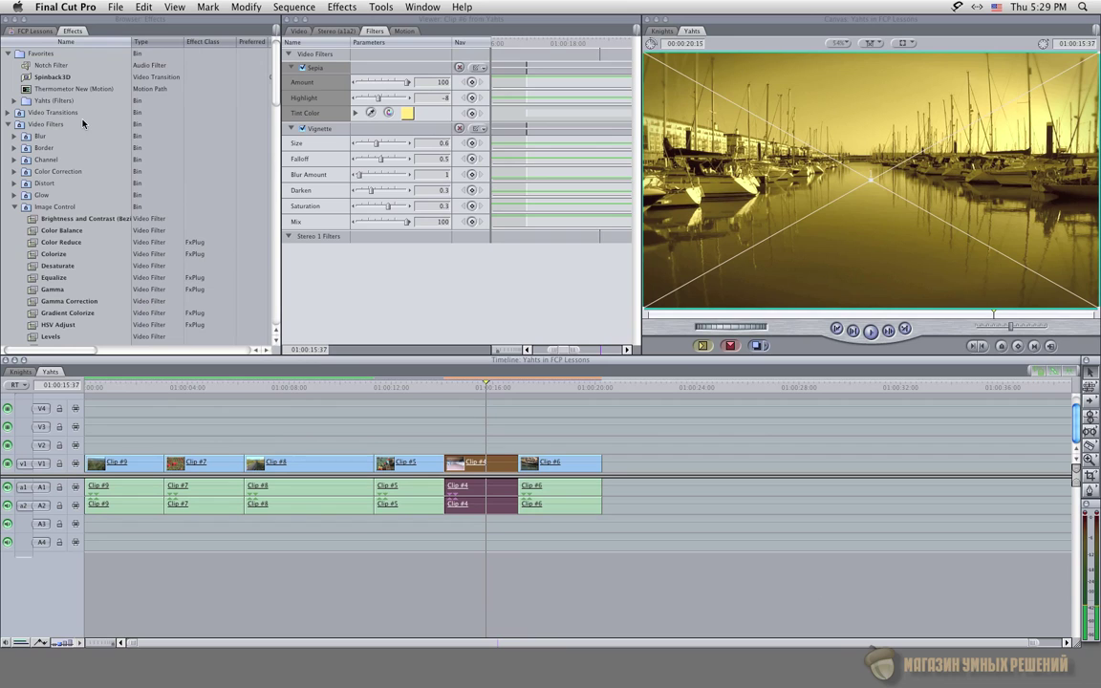
left_click(24, 100)
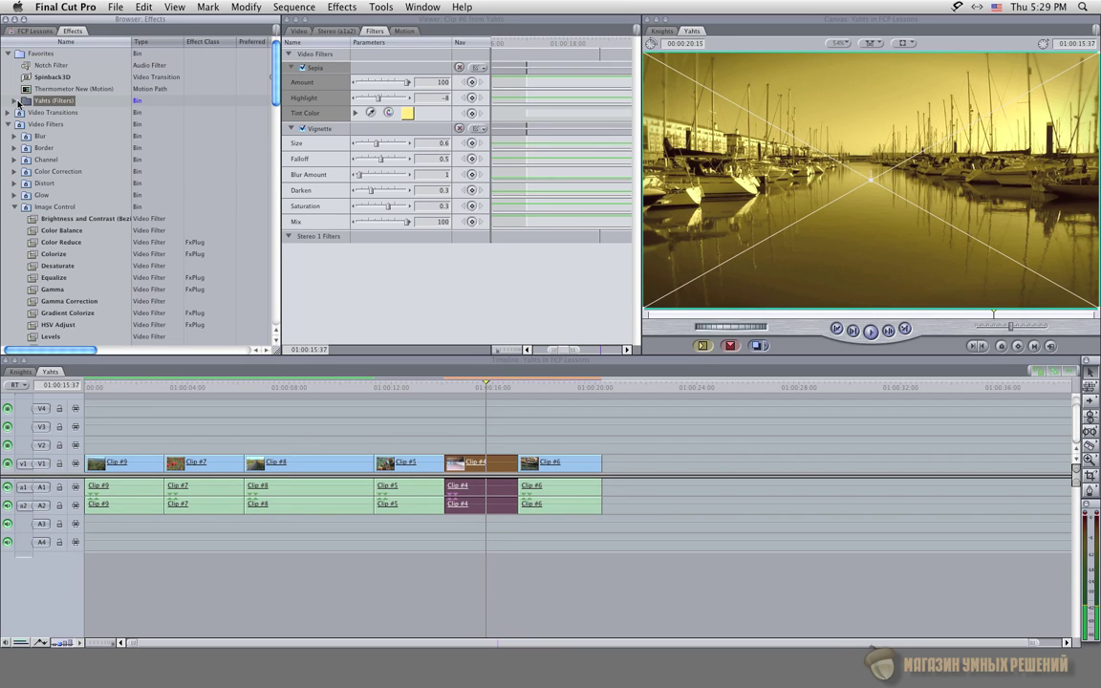
left_click(14, 100)
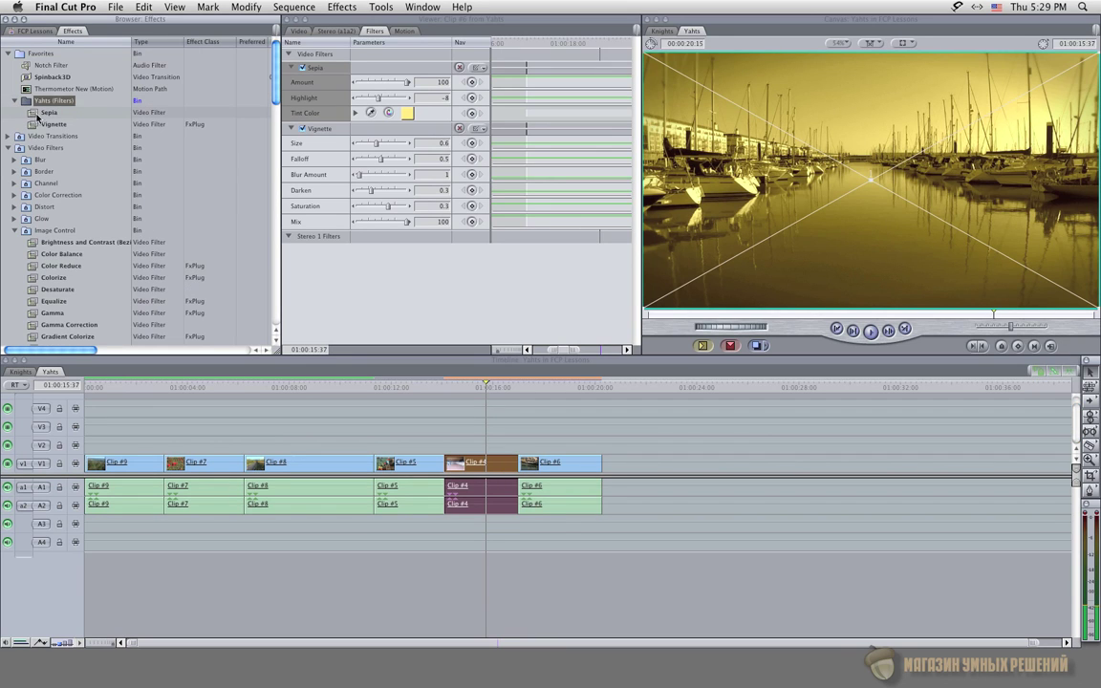
left_click(34, 123)
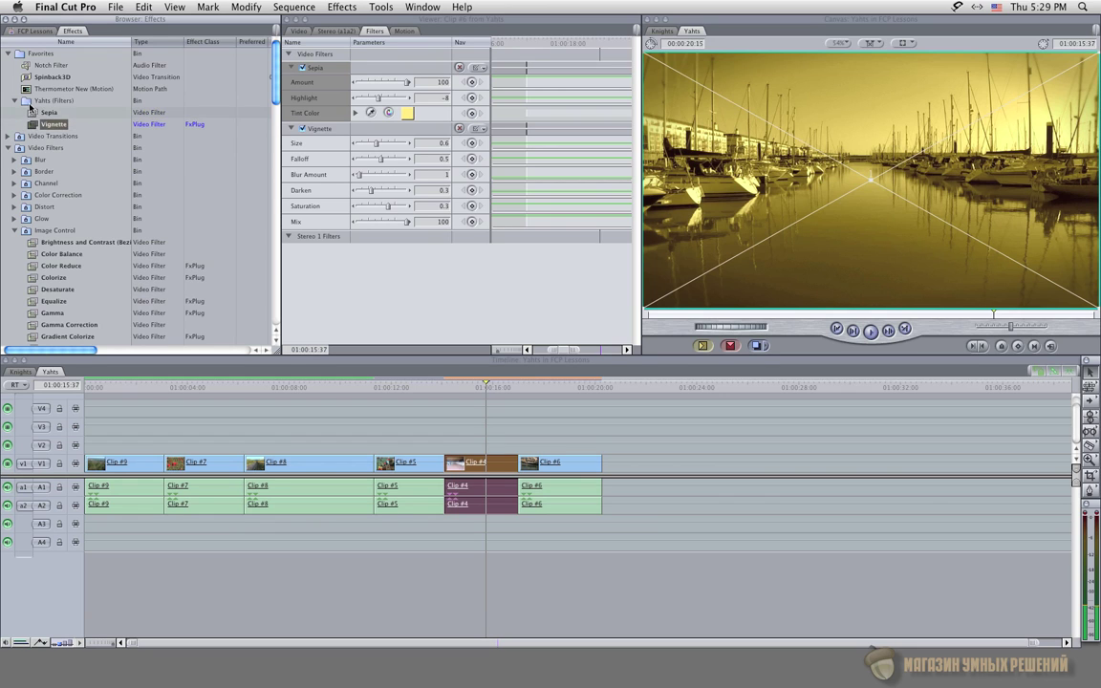
left_click(28, 100)
left_click(15, 100)
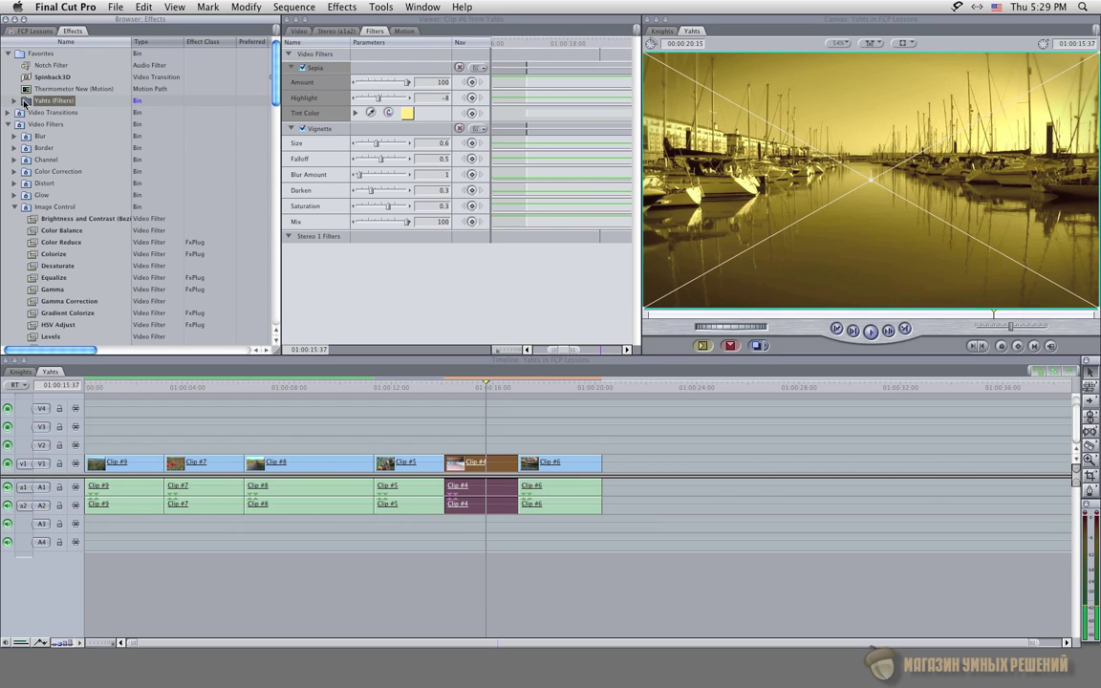
Step: Apply the favorite filter bin Yahts (Filters) to Clip #5 and preview the result
left_click(398, 387)
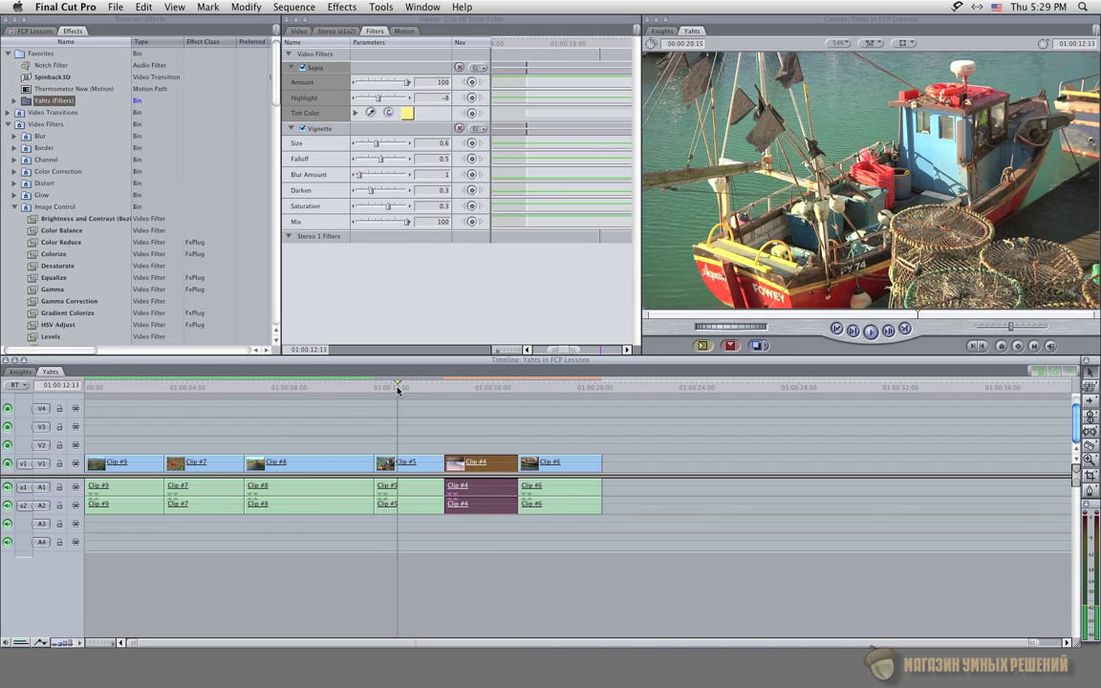
left_click_drag(27, 100, 406, 466)
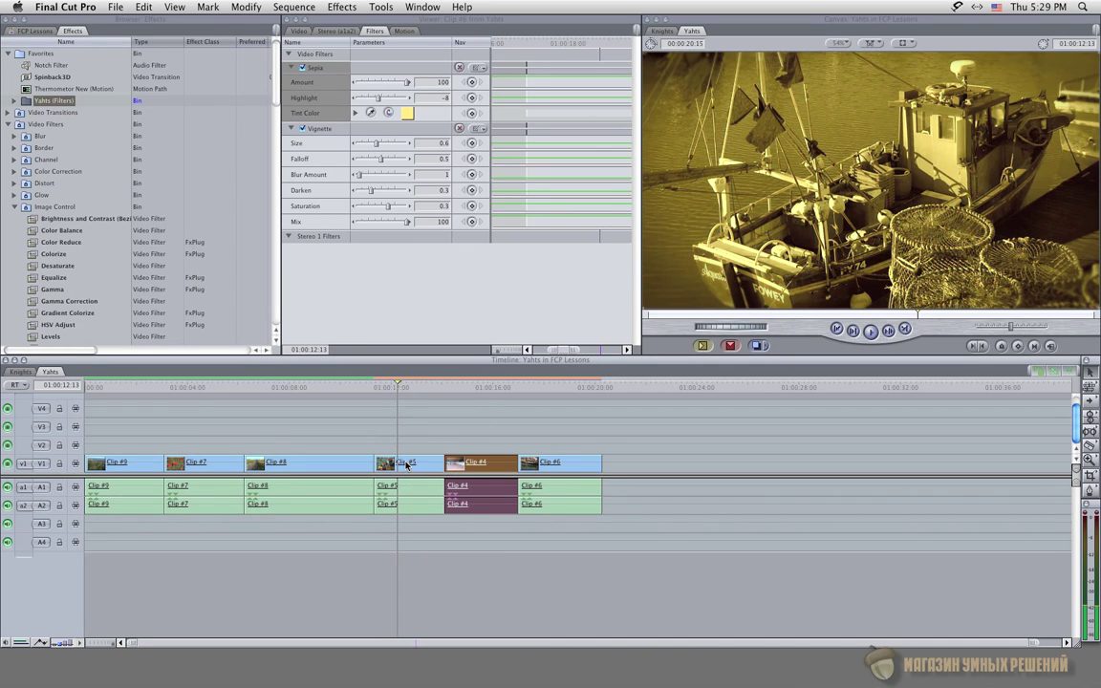
left_click(411, 383)
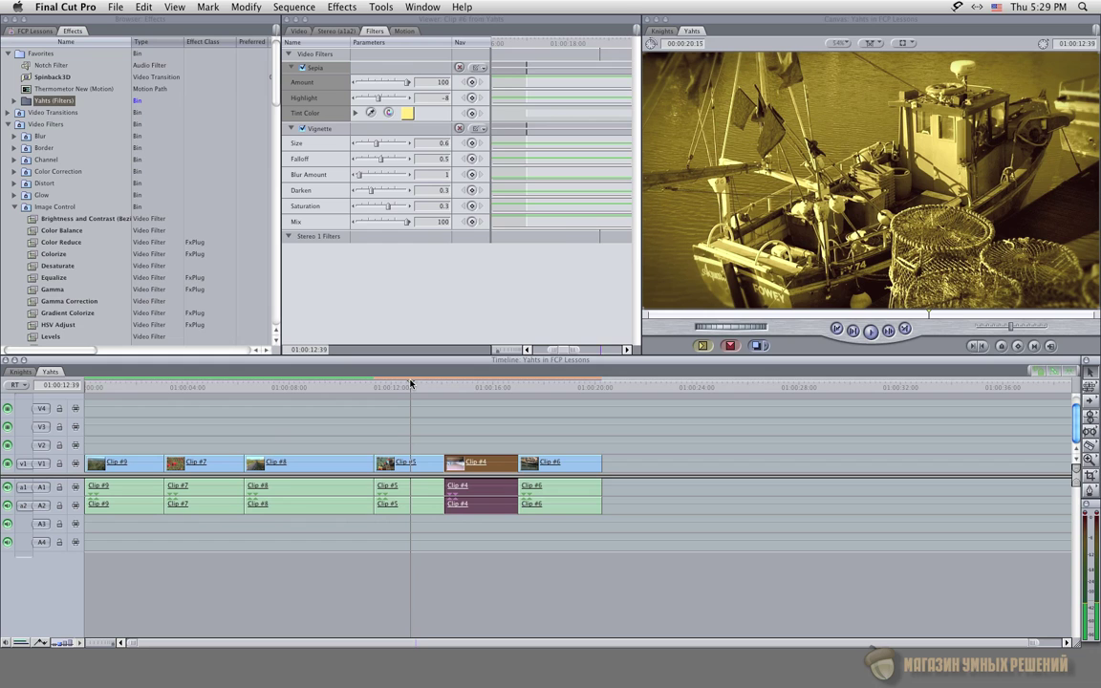
Step: Apply the favorite filter bin Yahts (Filters) to Clips #9, #7 and #8 together, preview them and deselect the clips
left_click(345, 385)
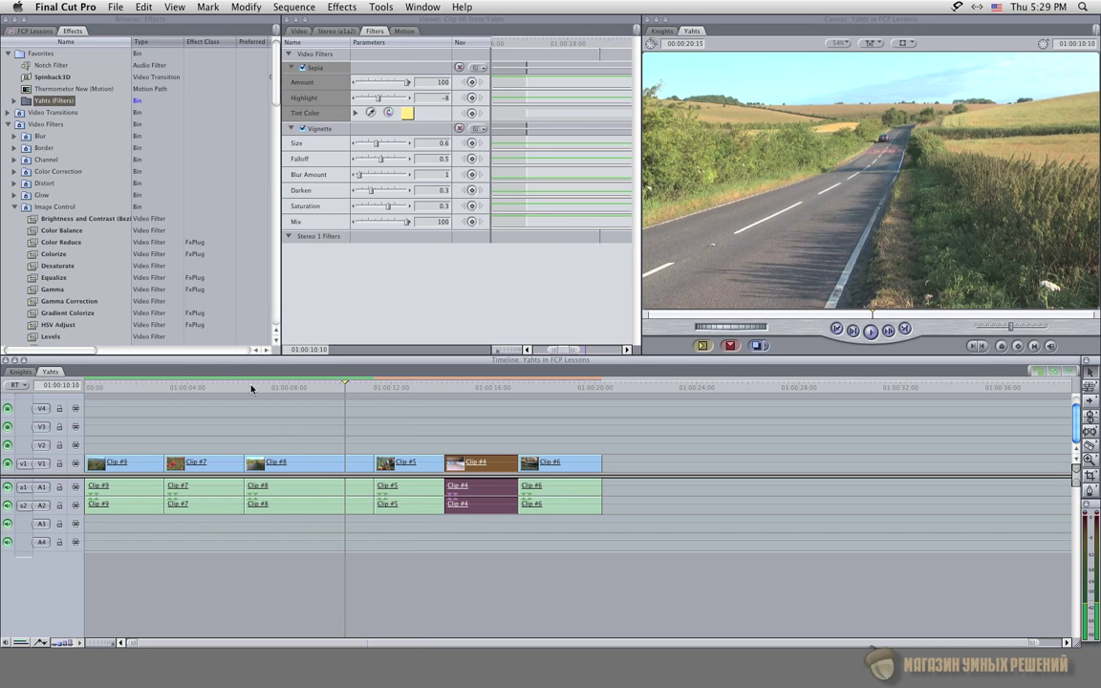
left_click(219, 386)
left_click(151, 386)
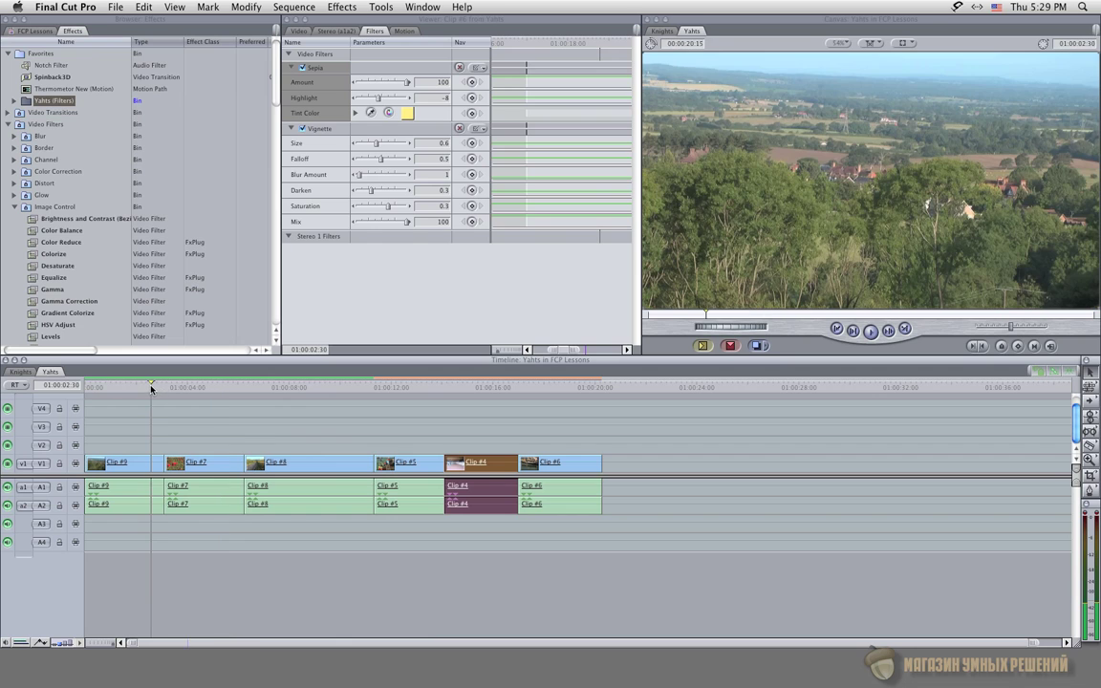
left_click_drag(117, 410, 353, 470)
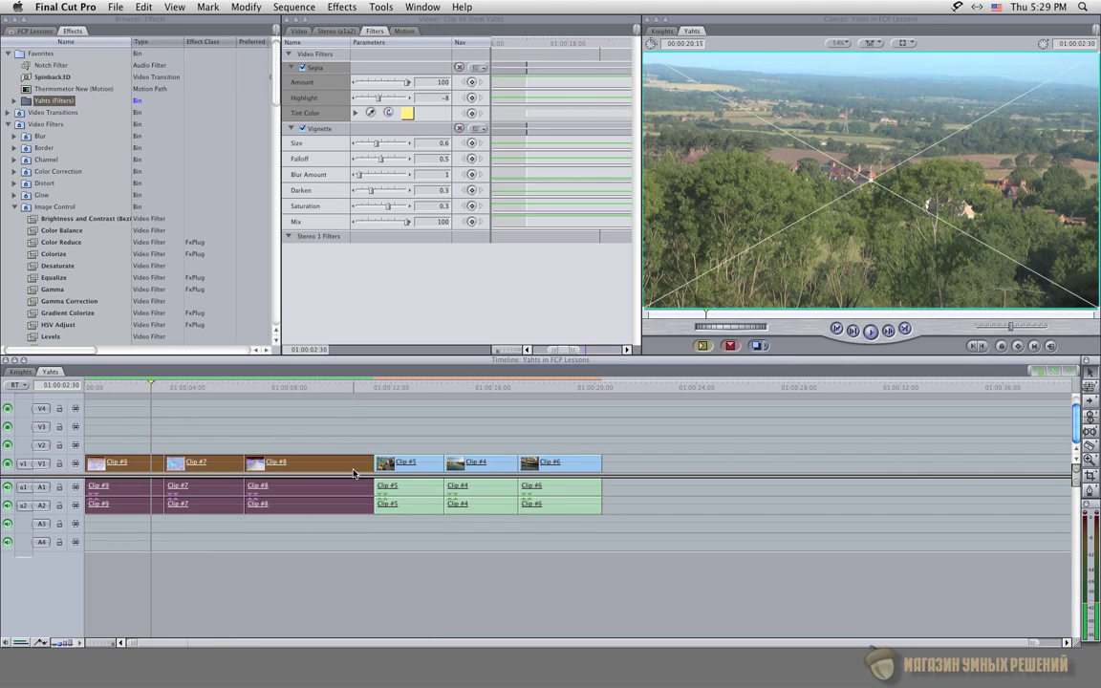
left_click_drag(26, 100, 188, 463)
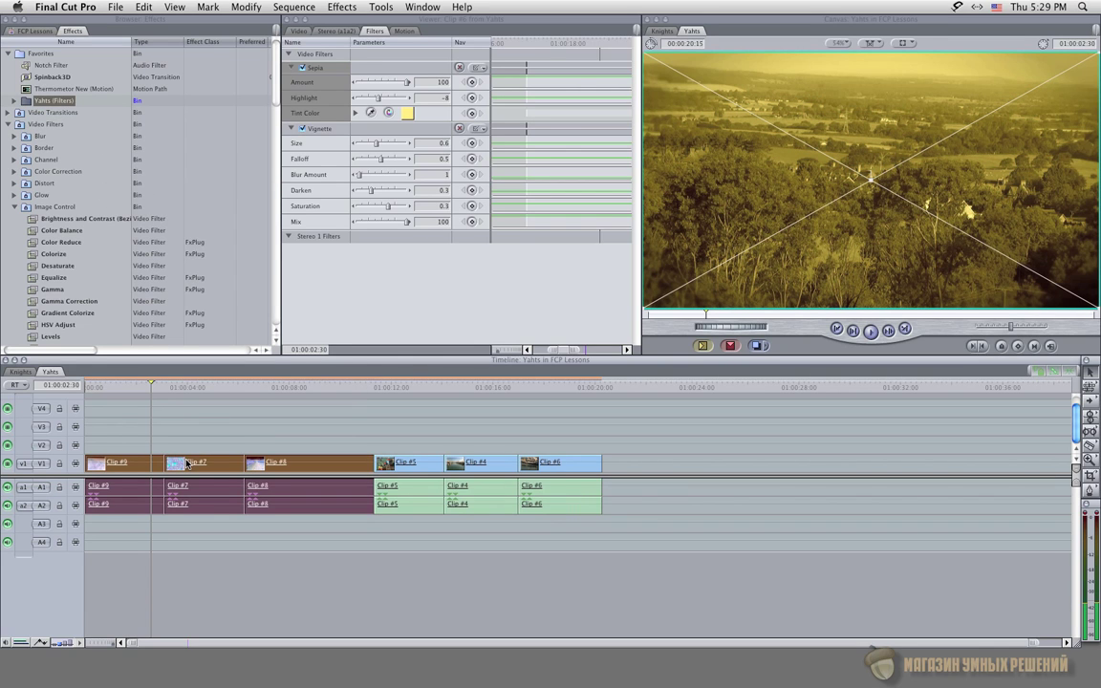
left_click_drag(130, 387, 341, 393)
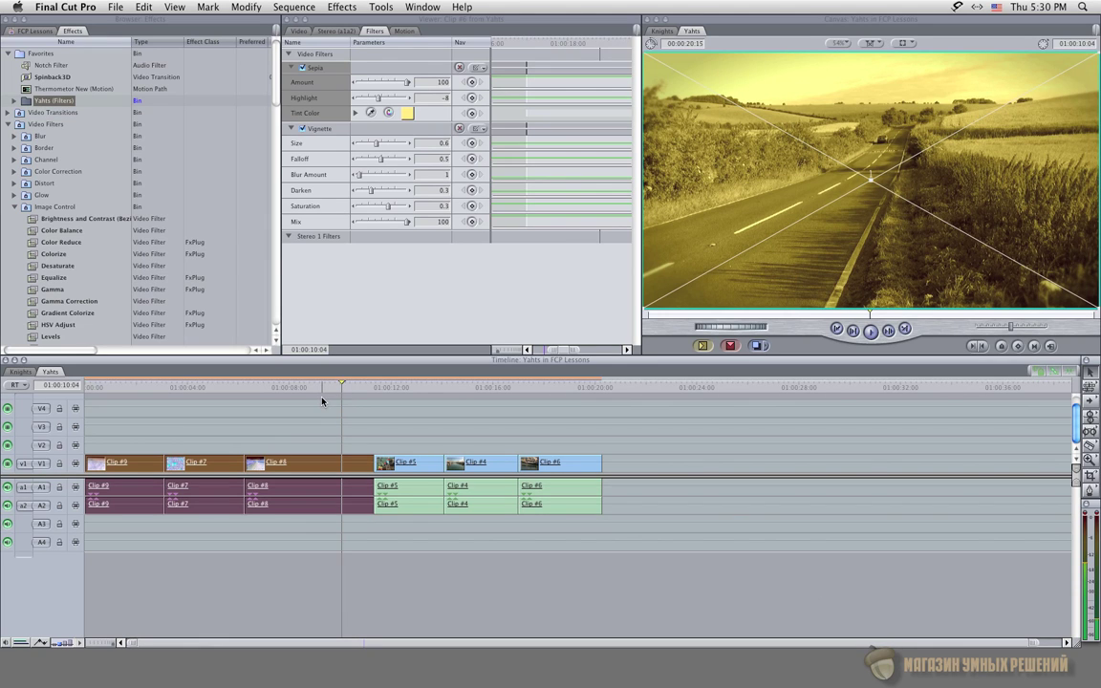
left_click(322, 402)
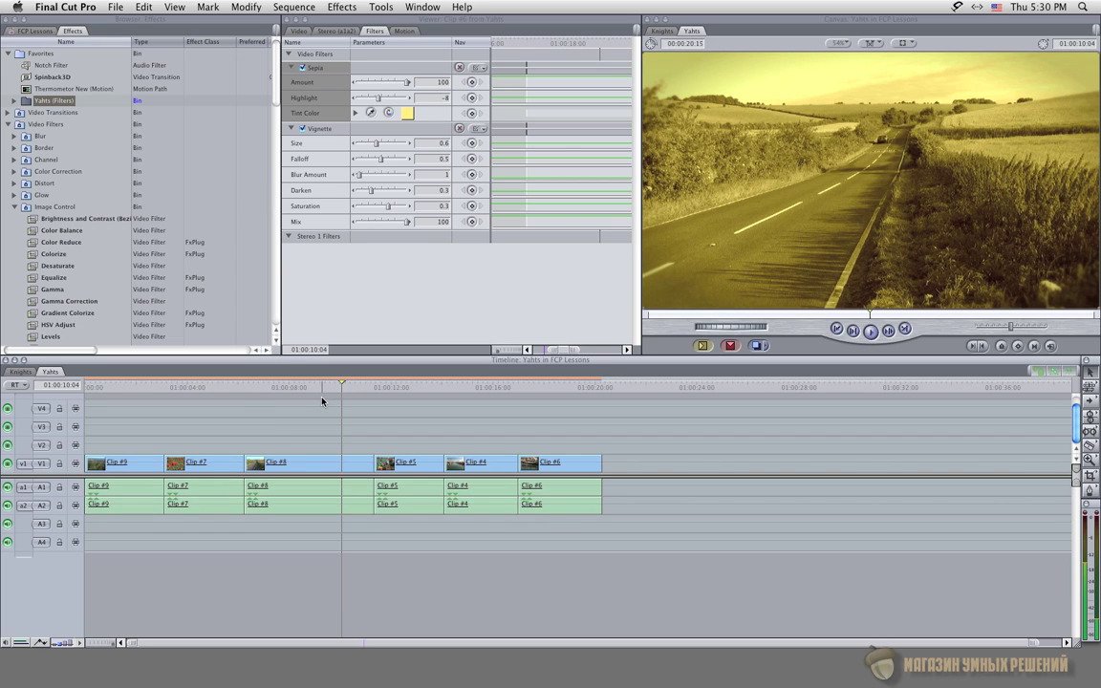
Step: Remove the Filters attribute from all six timeline clips at once and preview the sequence
left_click_drag(112, 427, 564, 461)
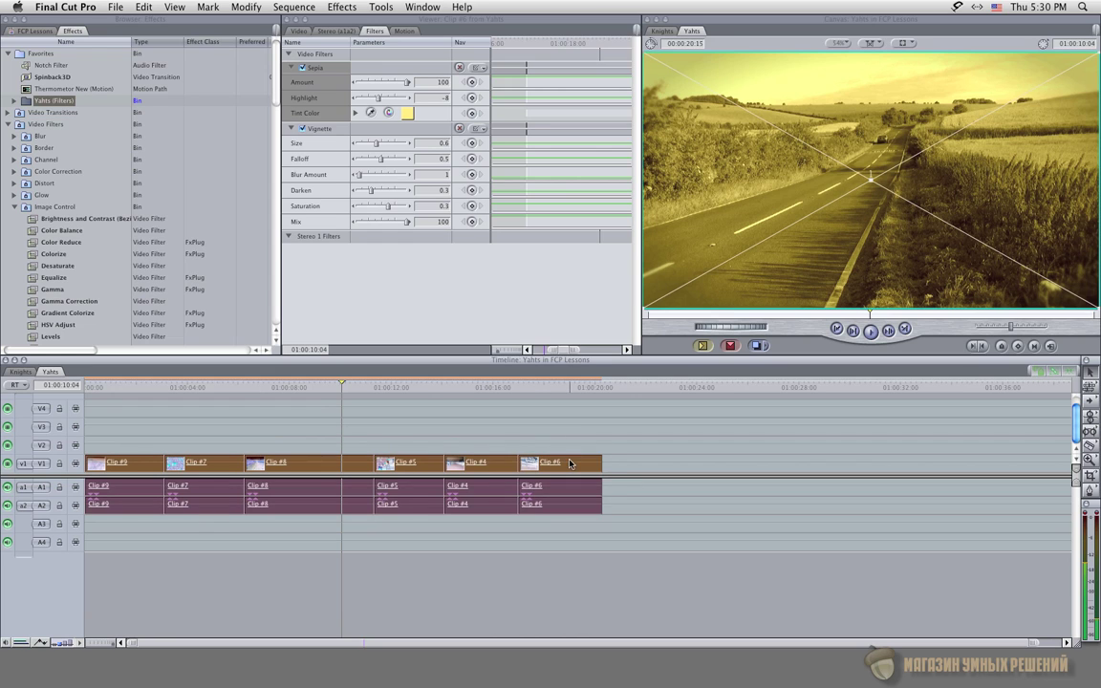
right_click(301, 466)
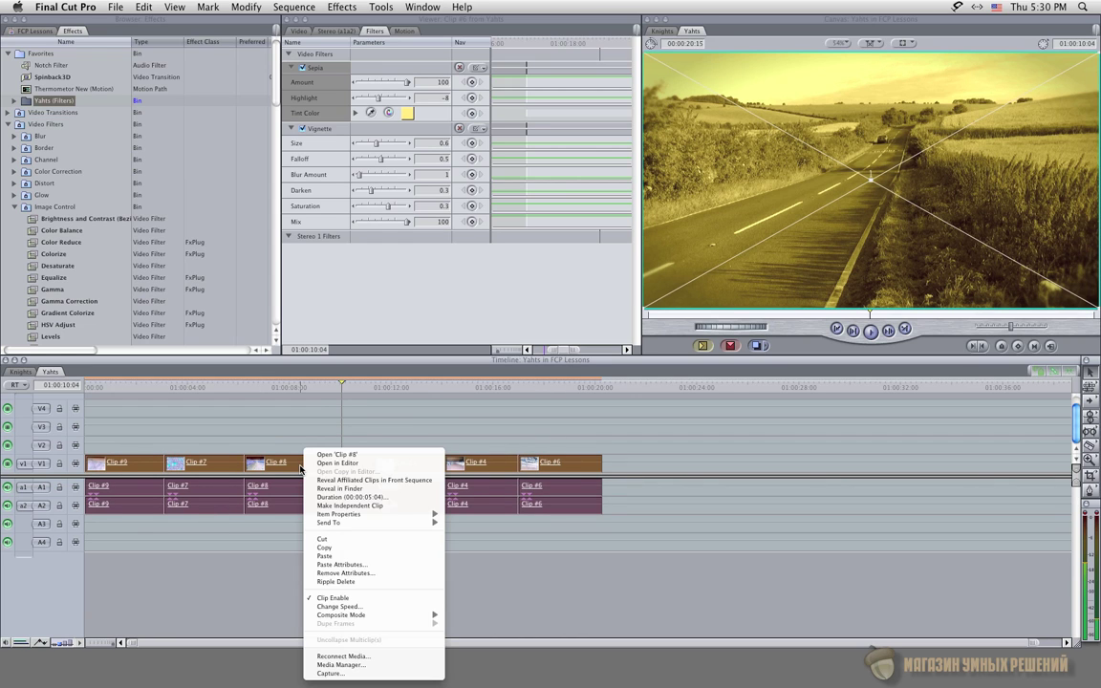
left_click(359, 573)
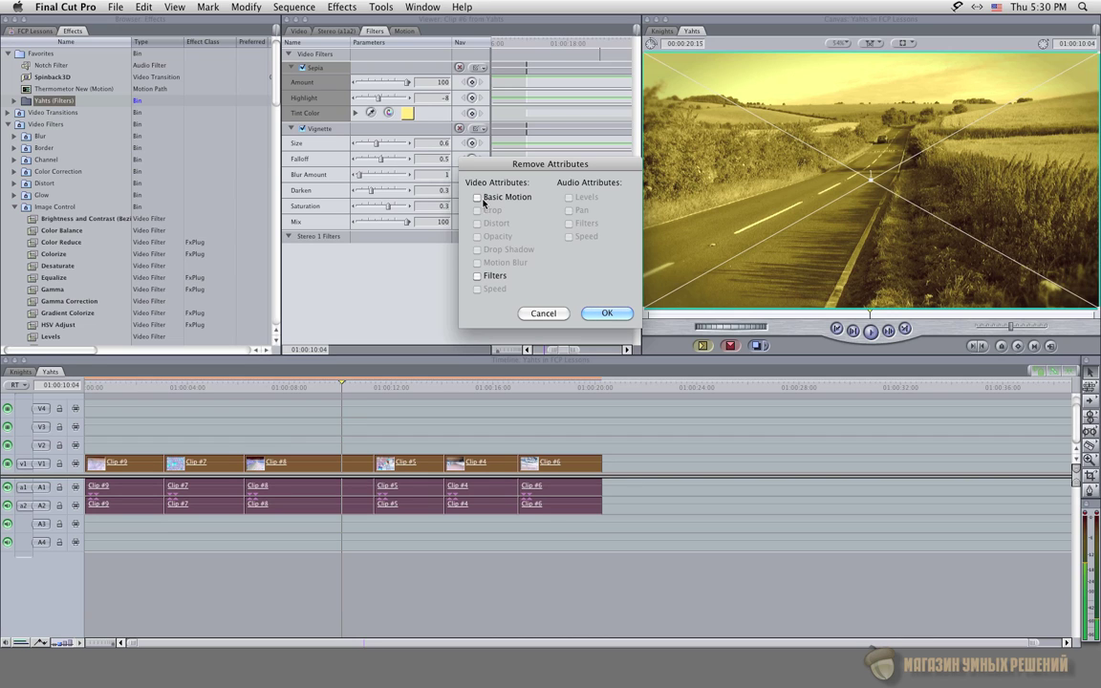
left_click(478, 277)
left_click(606, 314)
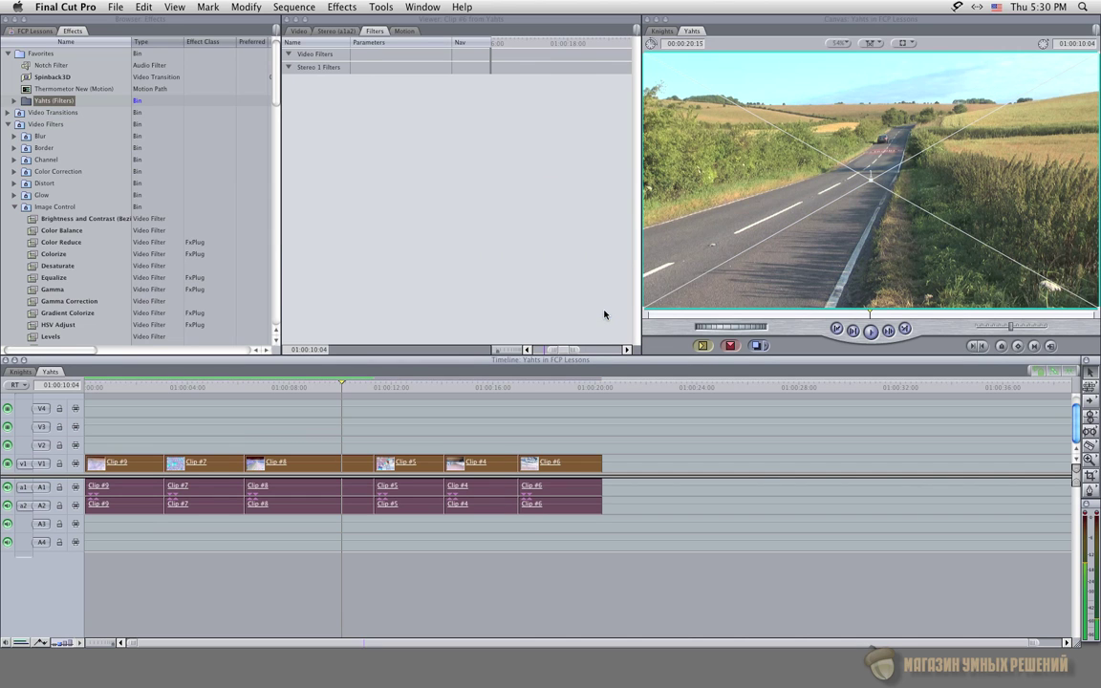
left_click_drag(414, 385, 546, 386)
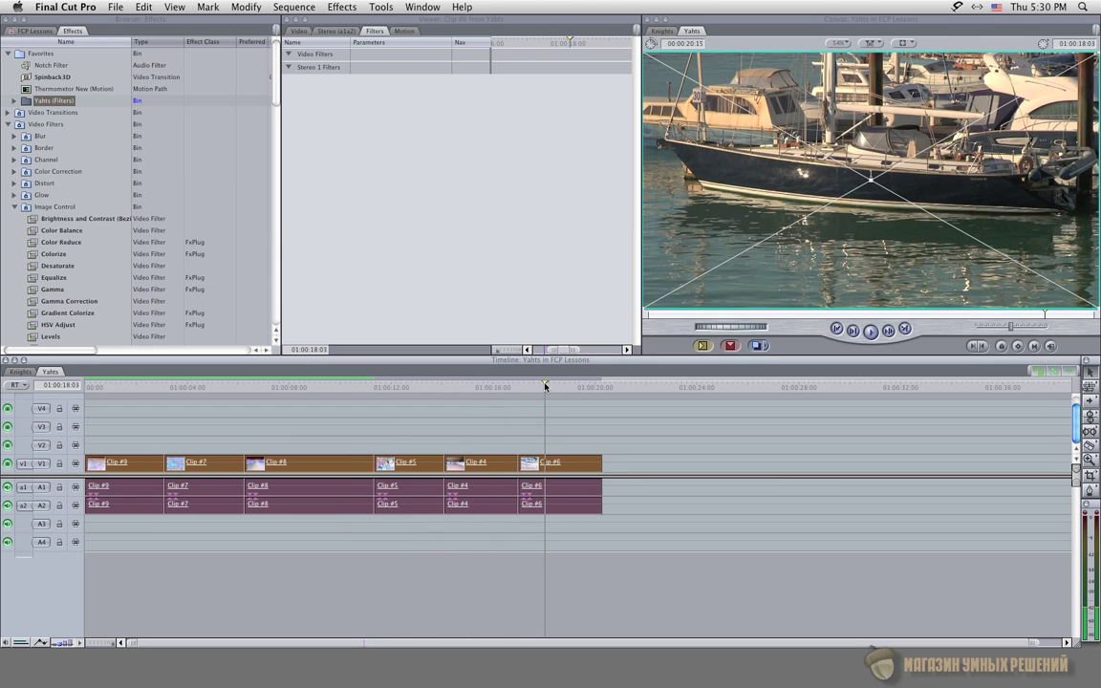